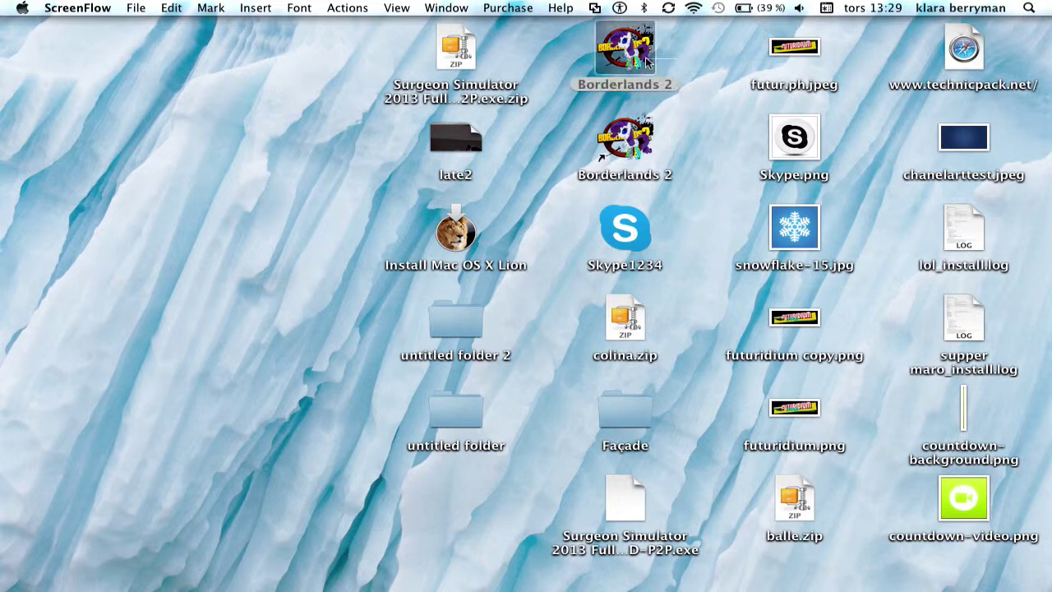
- Switch to Chrome with the deviantART browse page
click(718, 70)
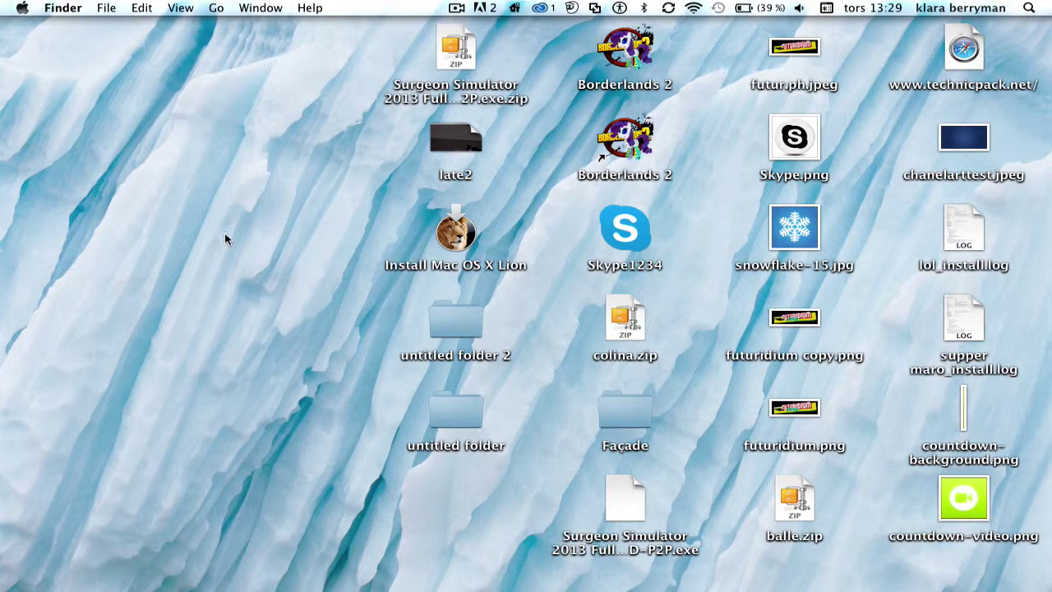
mouse_move(161, 585)
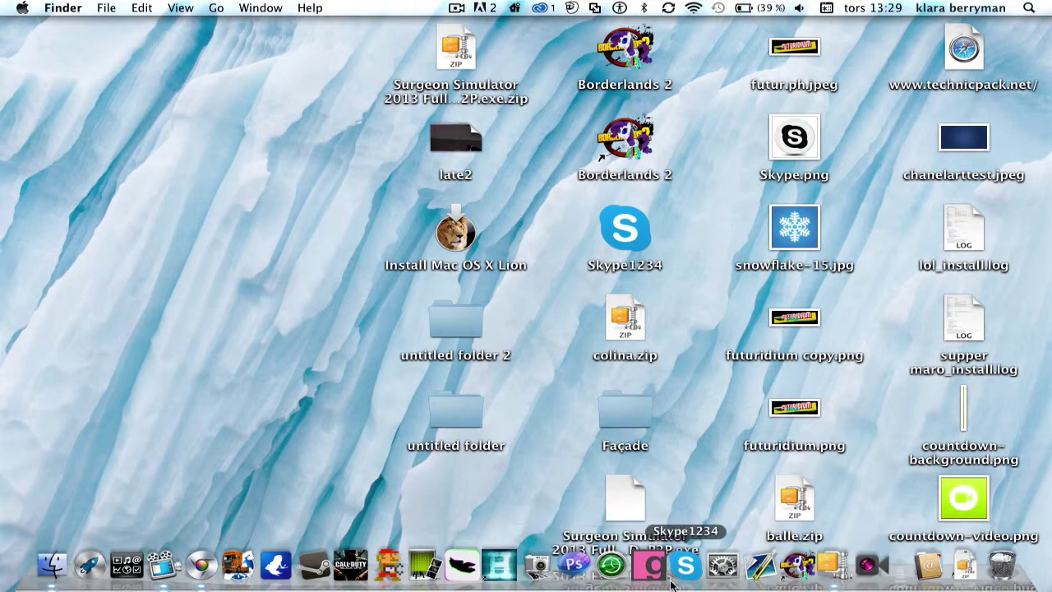
click(198, 578)
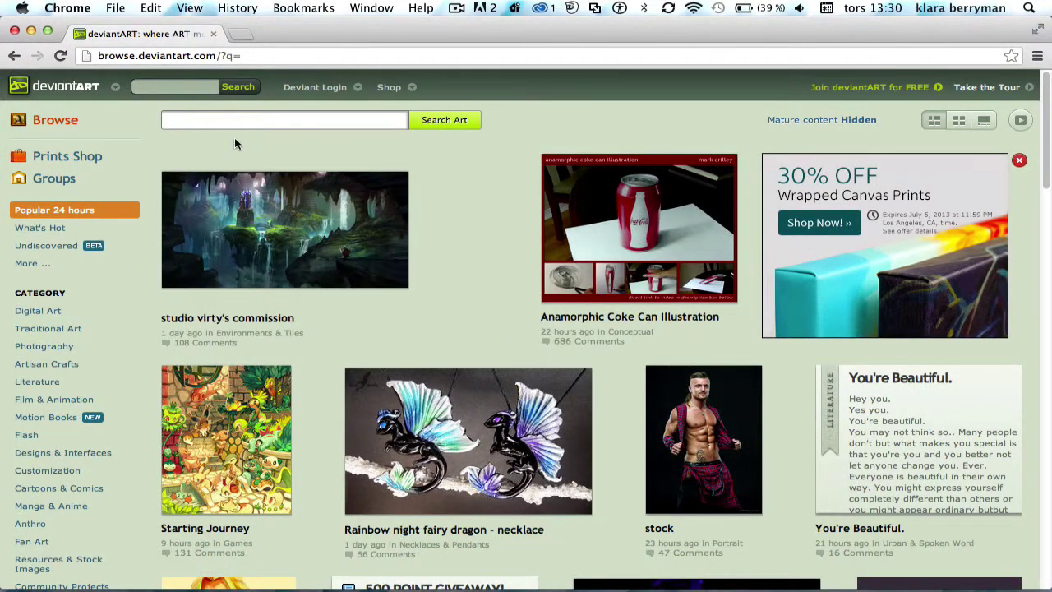
- Look over the installed applications in Launchpad and search deviantART's artwork for "iDvd"
click(190, 121)
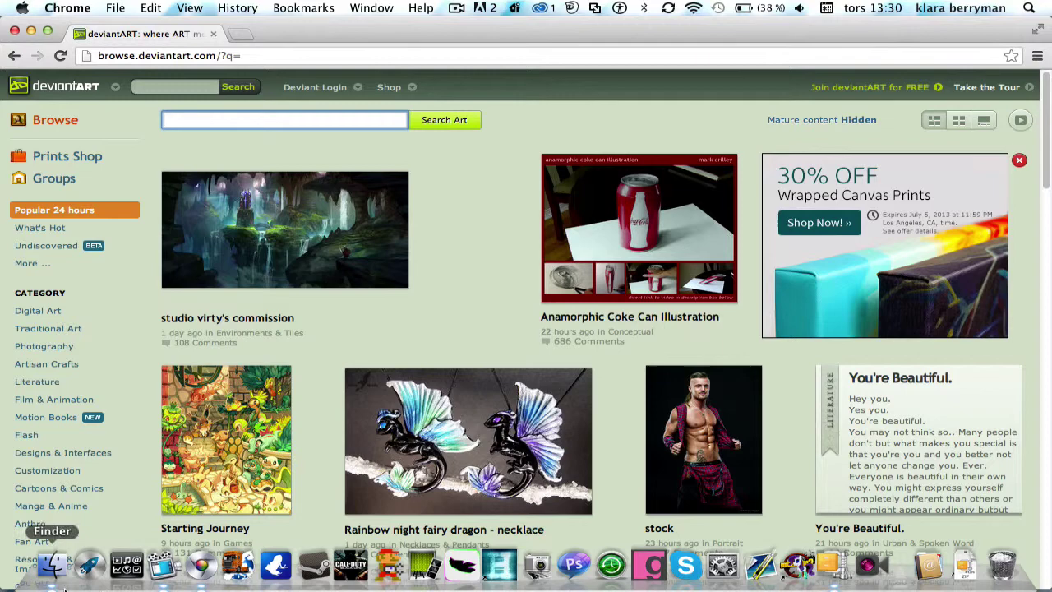
click(86, 577)
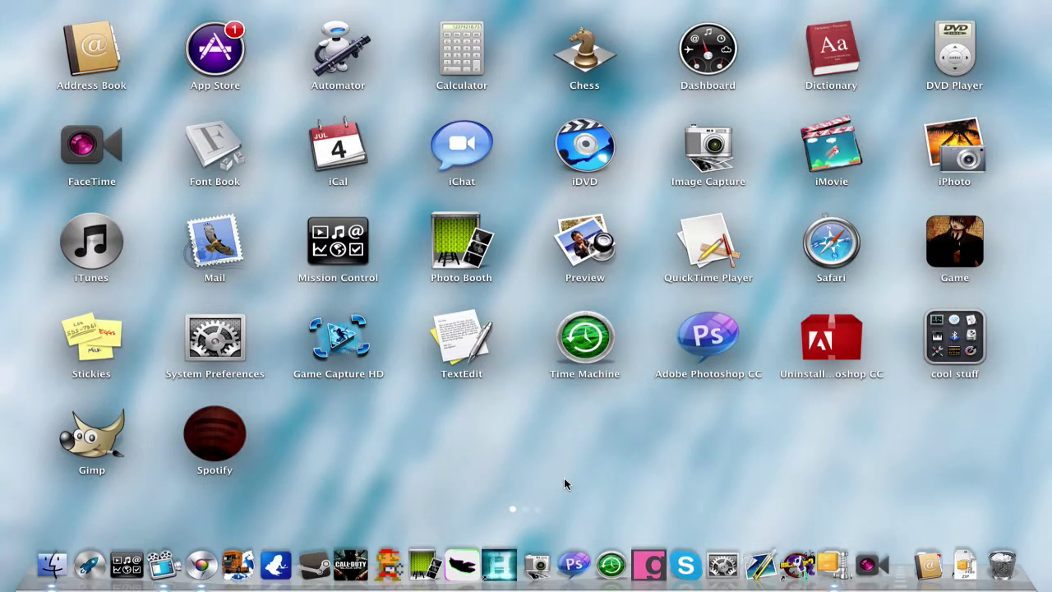
key(Escape)
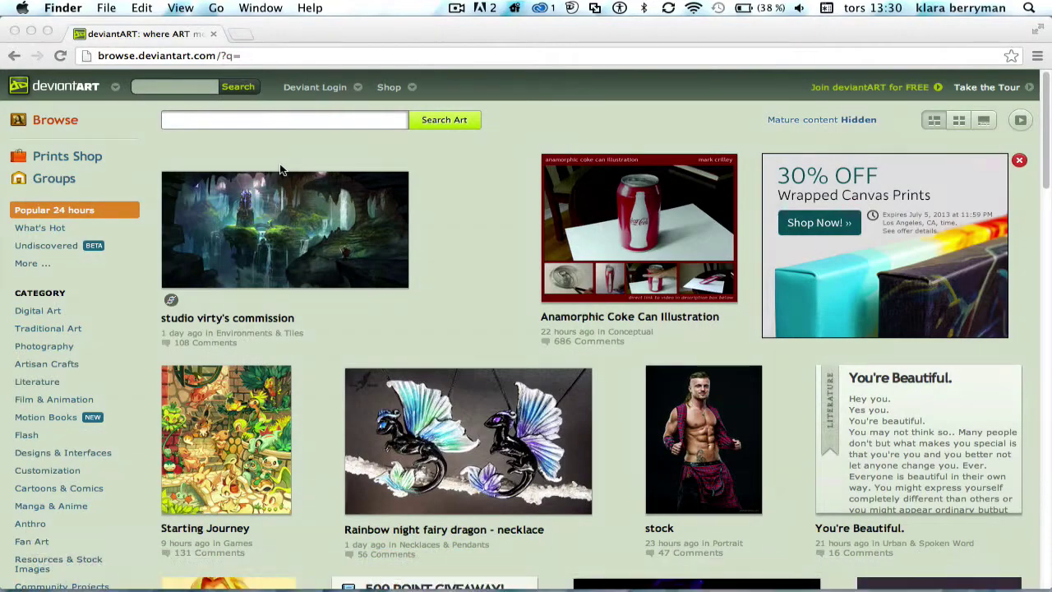
click(224, 119)
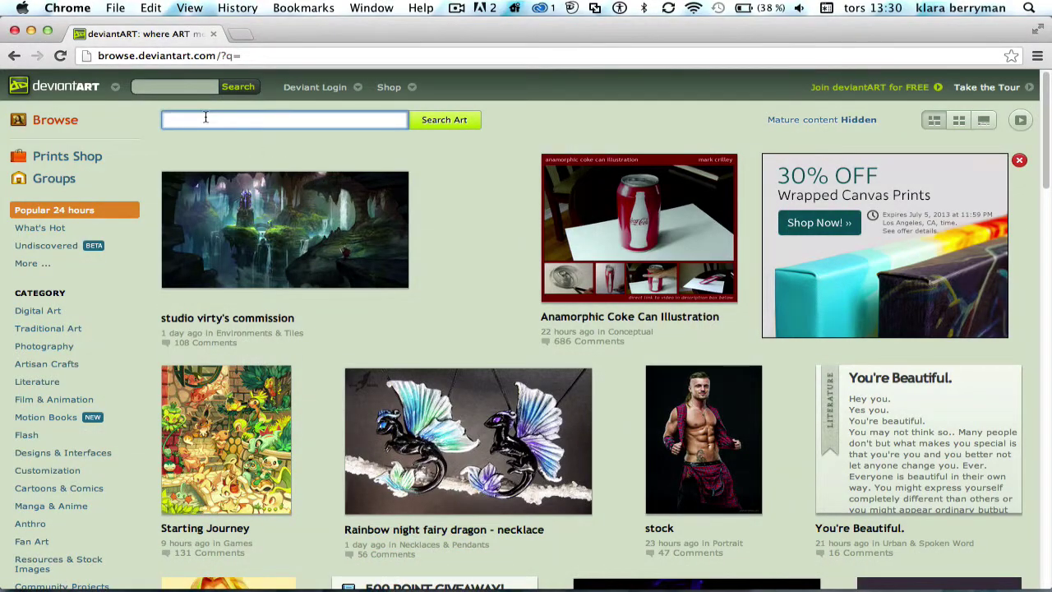
text(i)
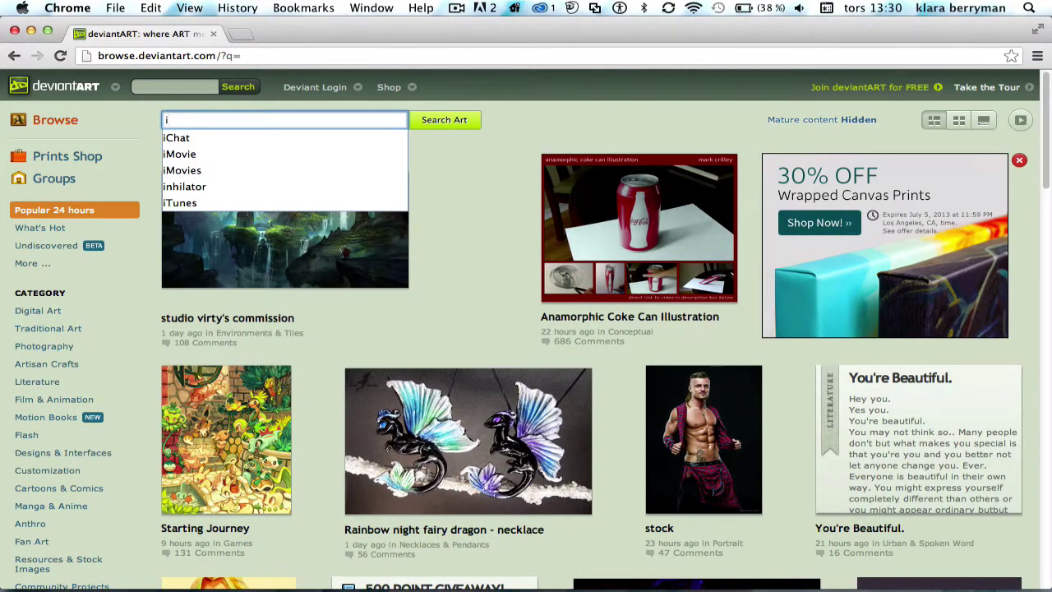
text(Dvd)
key(Return)
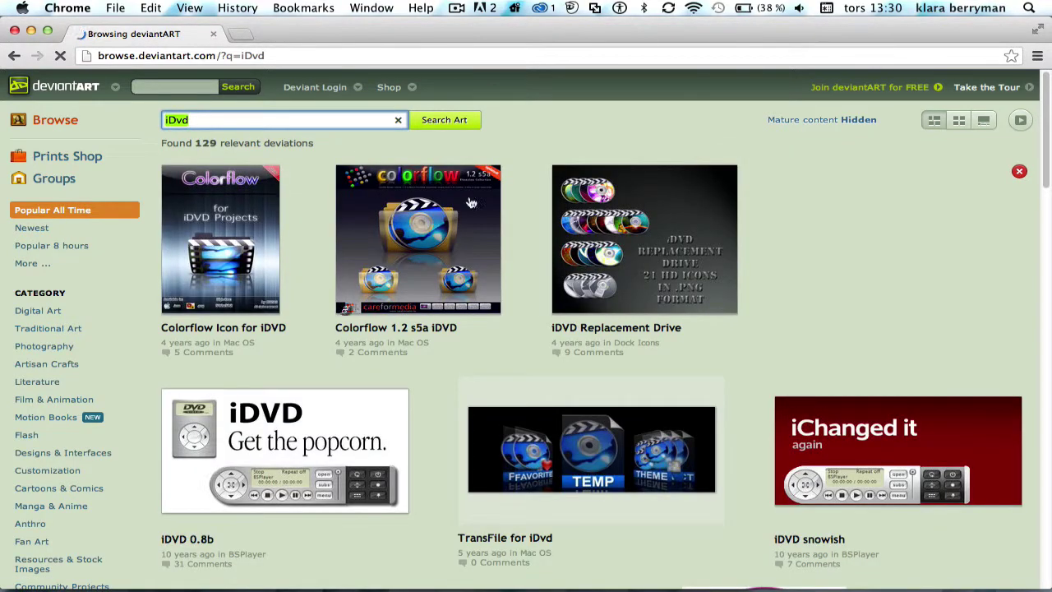
- Browse the iDvd results and open the page of the purple disc artwork titled "iDVD icon"
scroll(538, 376, down, 4)
scroll(542, 380, up, 3)
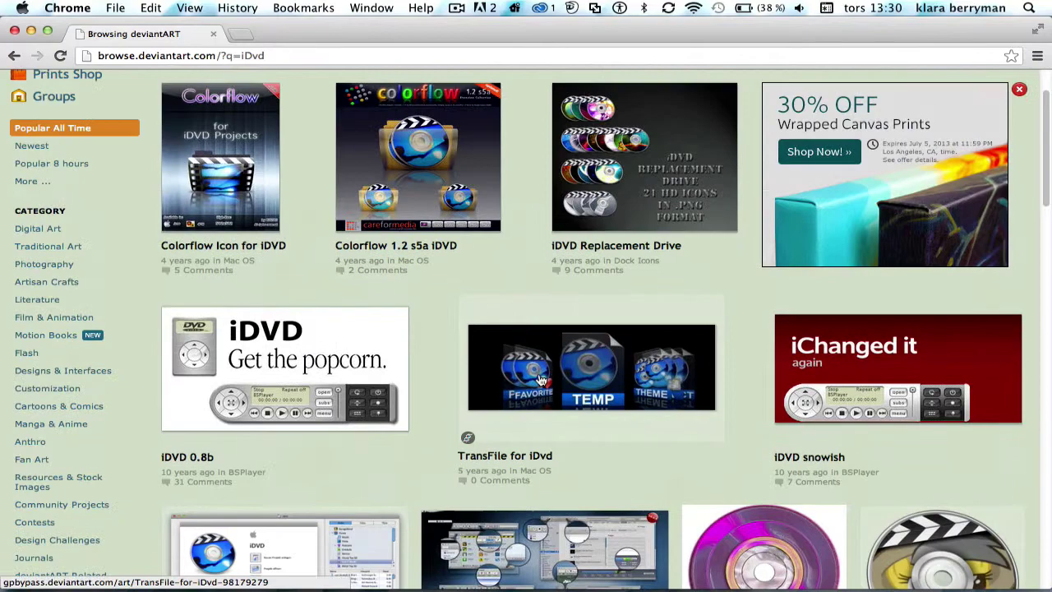
scroll(542, 380, down, 6)
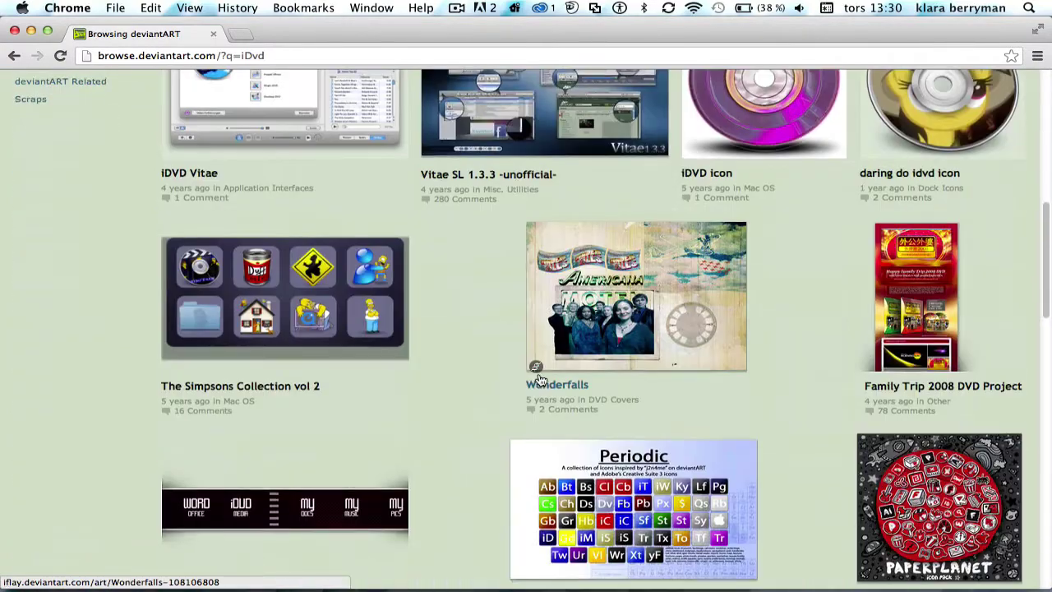
scroll(538, 379, up, 1)
scroll(539, 378, up, 2)
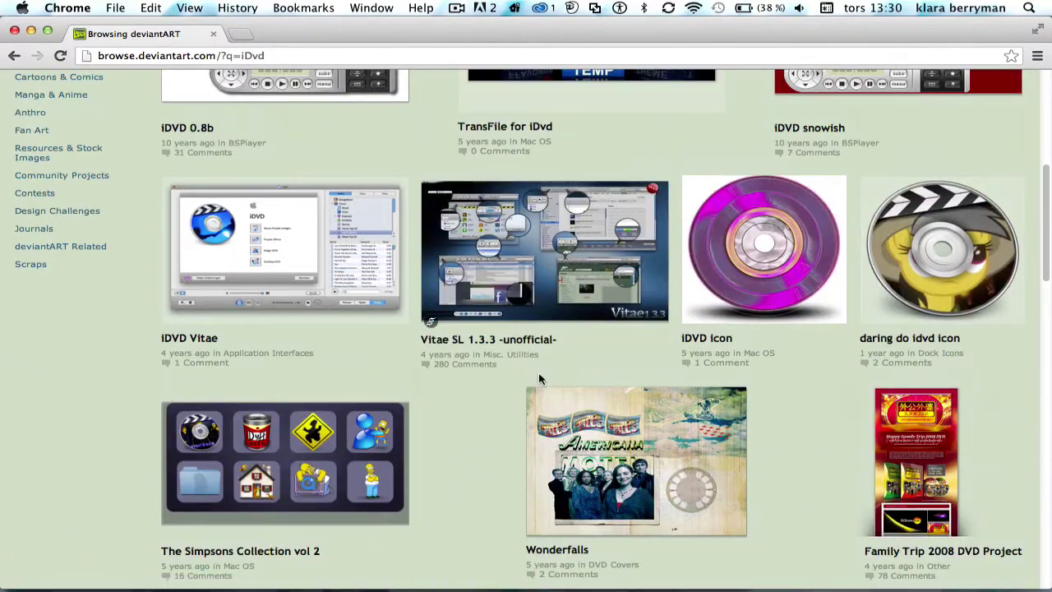
scroll(538, 378, down, 5)
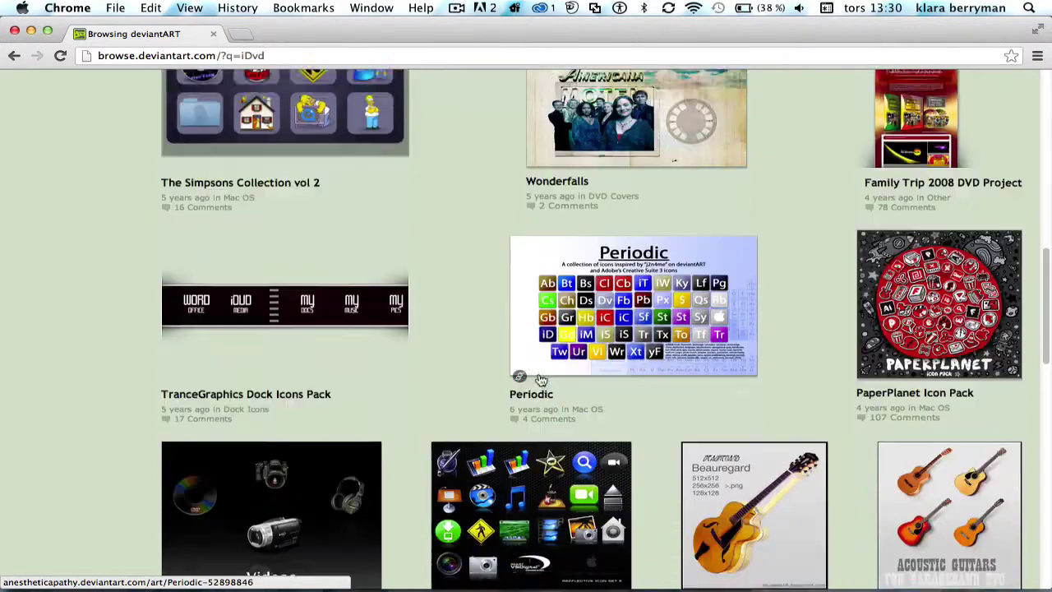
scroll(540, 379, down, 1)
scroll(540, 376, up, 5)
click(779, 325)
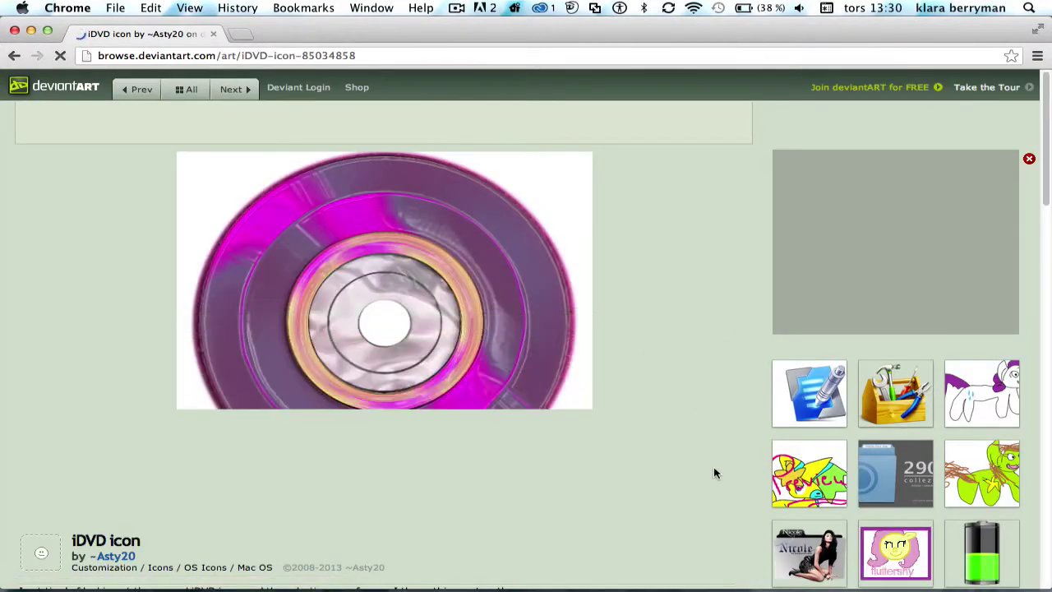
- Download the ZIP file of the purple iDVD icon from its deviantART page
scroll(715, 474, down, 5)
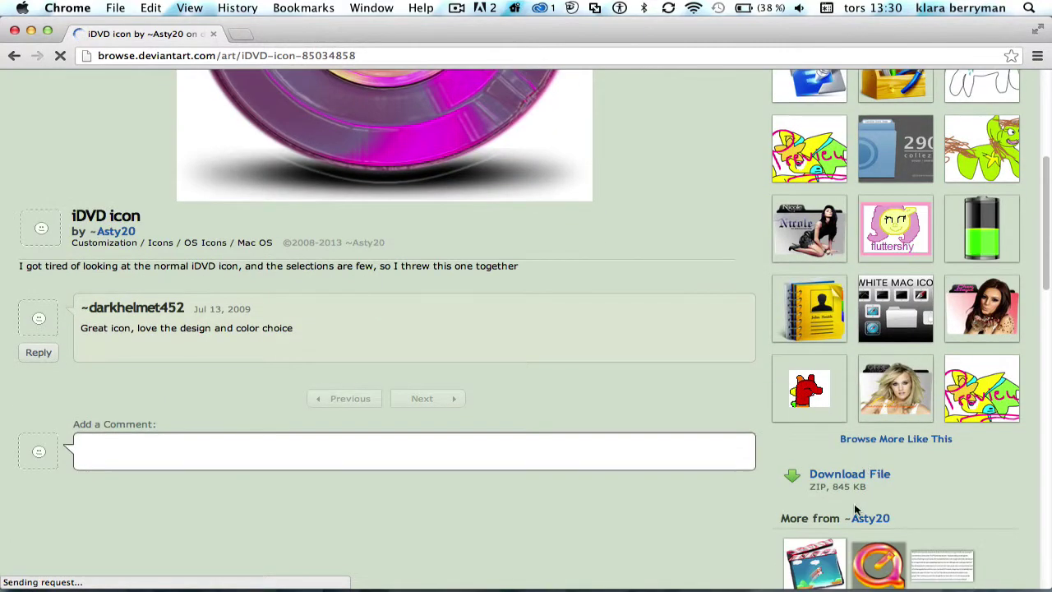
scroll(847, 494, down, 1)
click(833, 470)
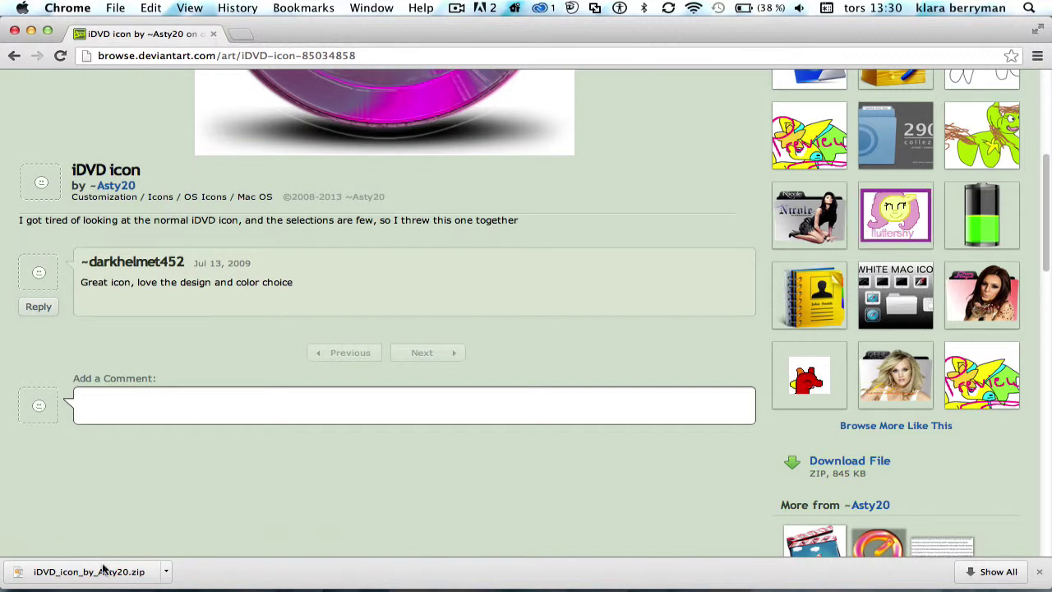
- Open the downloaded iDVD icon archive in WinZip and view DVDIcon.icns from it in Preview
right_click(20, 573)
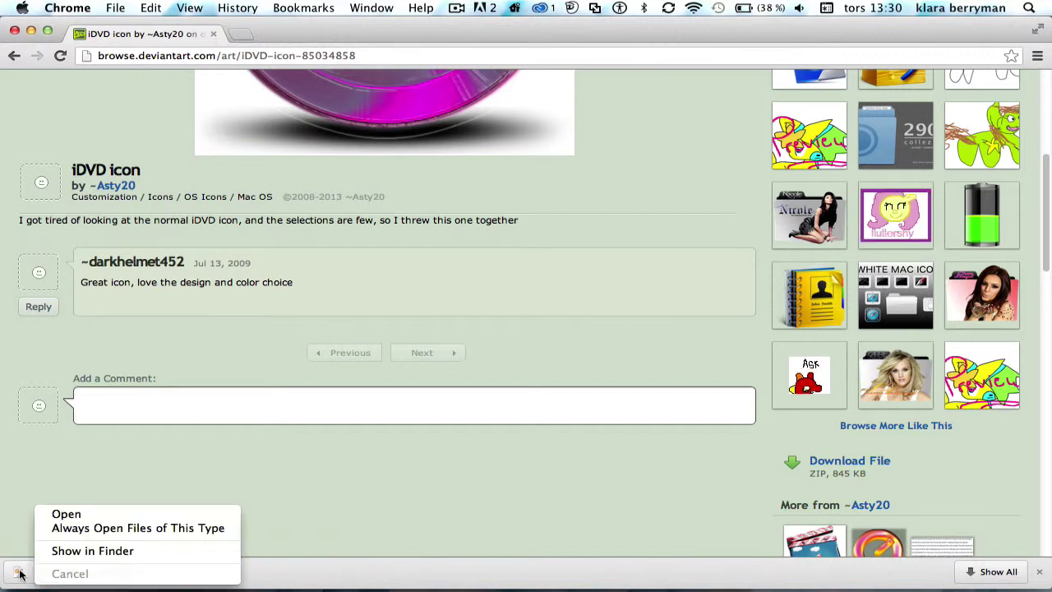
click(20, 574)
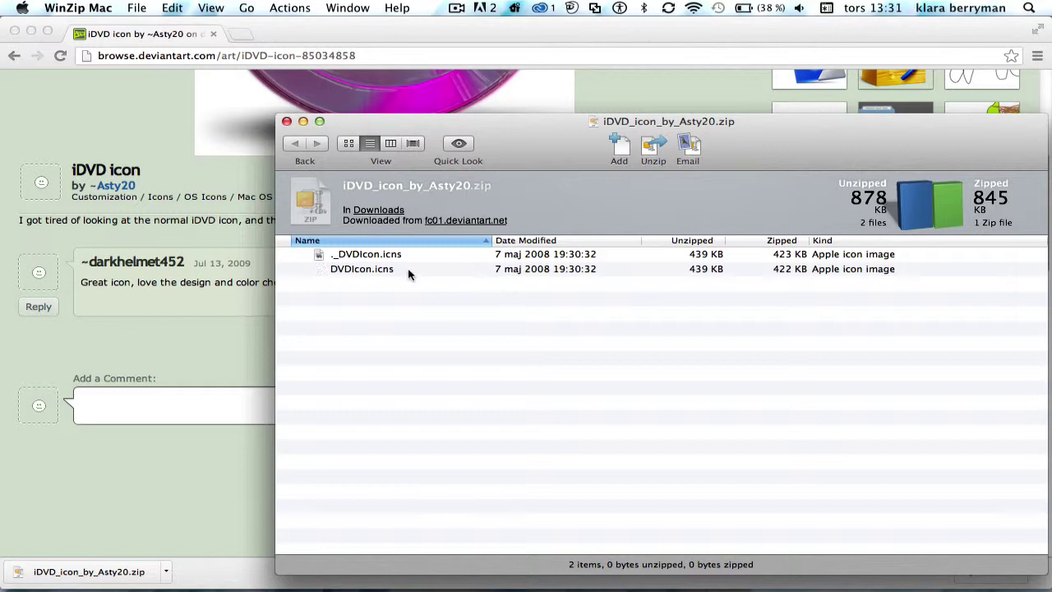
double_click(405, 269)
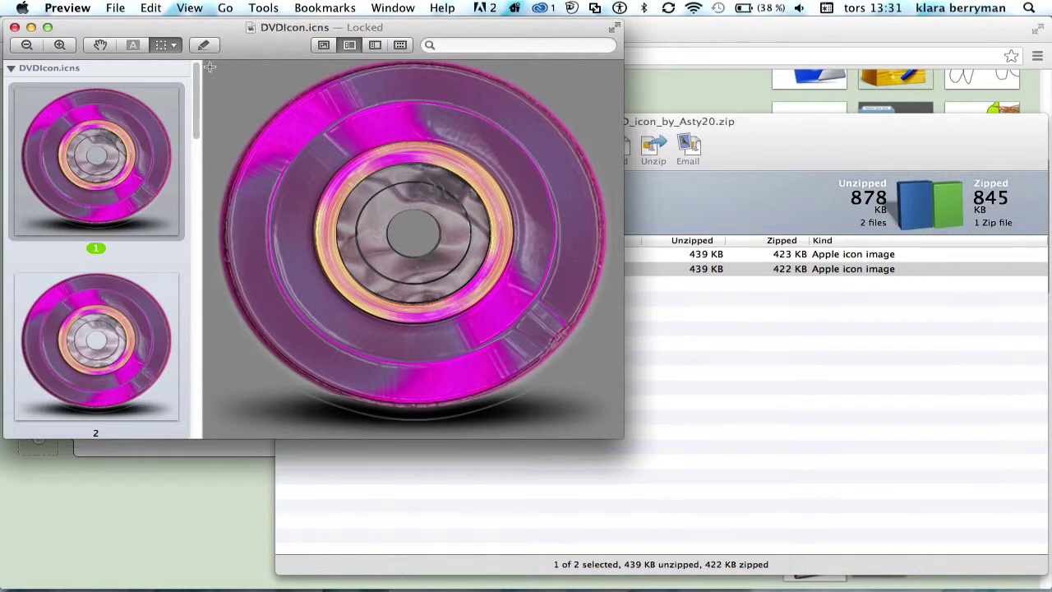
- Select the whole first image of DVDIcon.icns, copy it to the clipboard and close the Preview window
drag(209, 62, 695, 524)
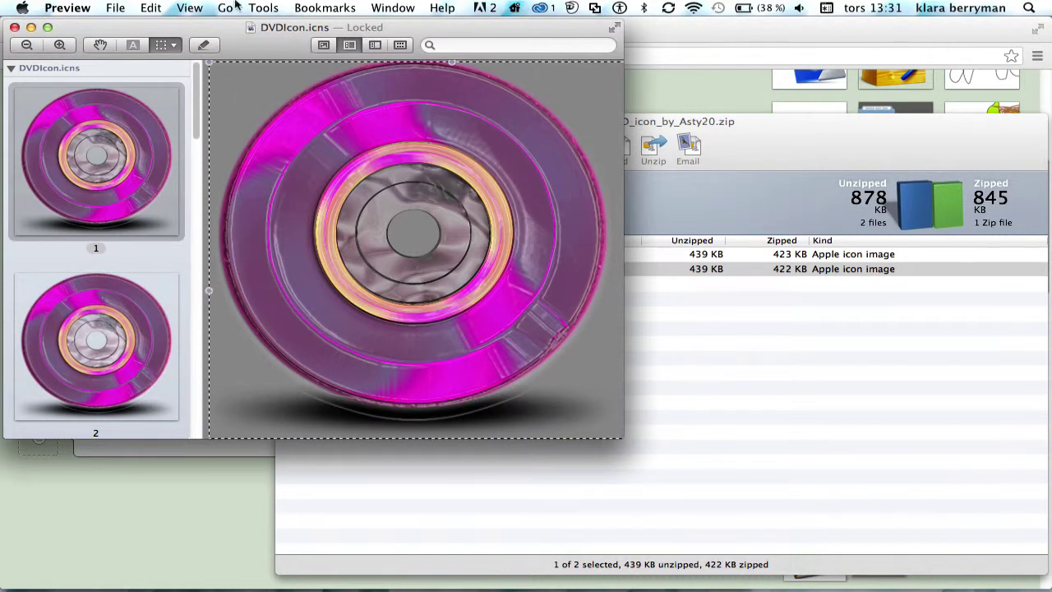
click(151, 7)
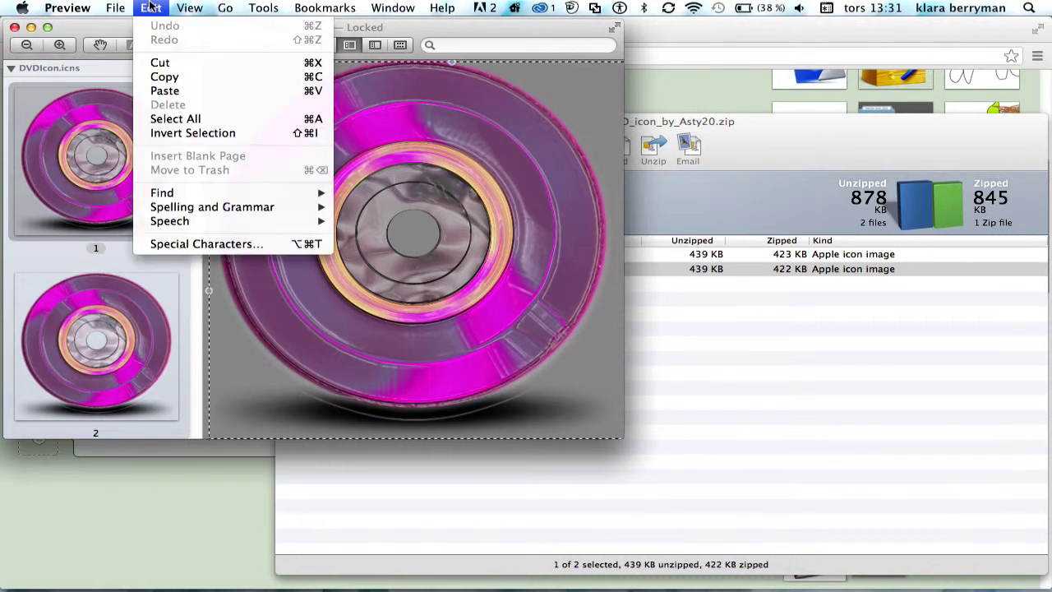
click(165, 77)
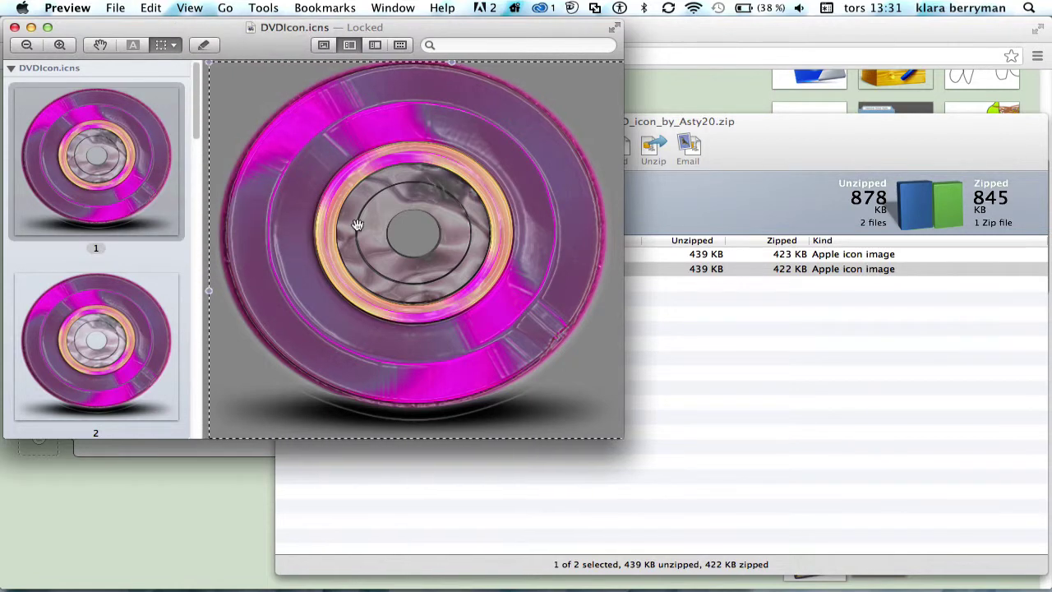
click(152, 8)
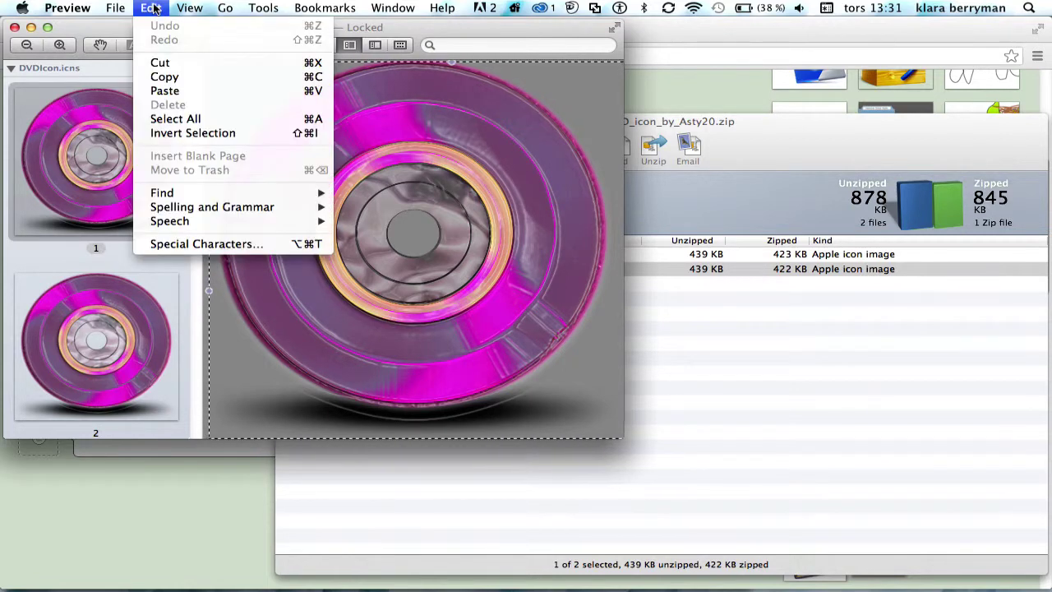
click(151, 8)
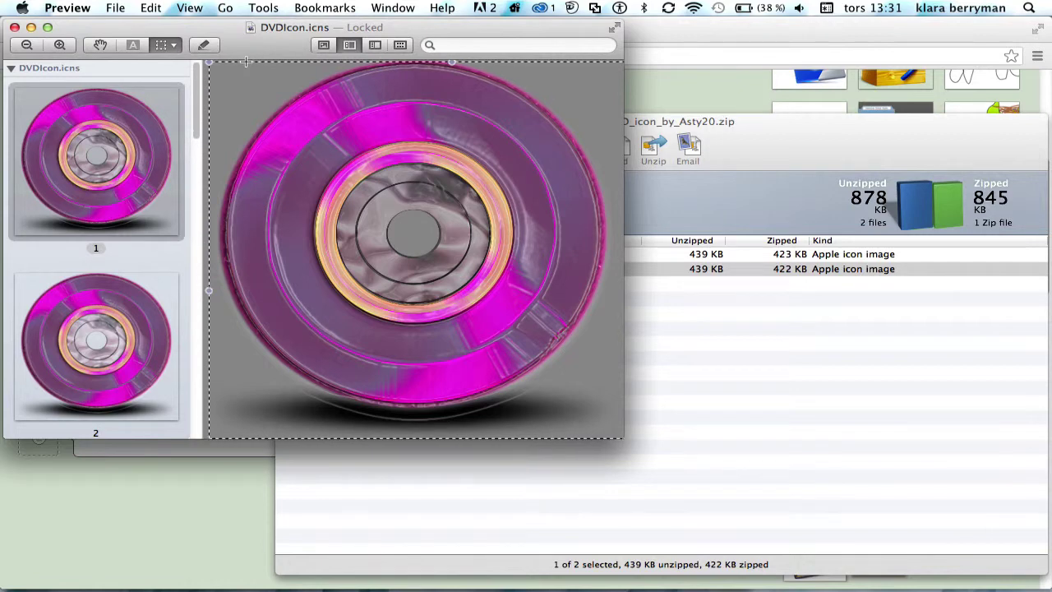
click(14, 27)
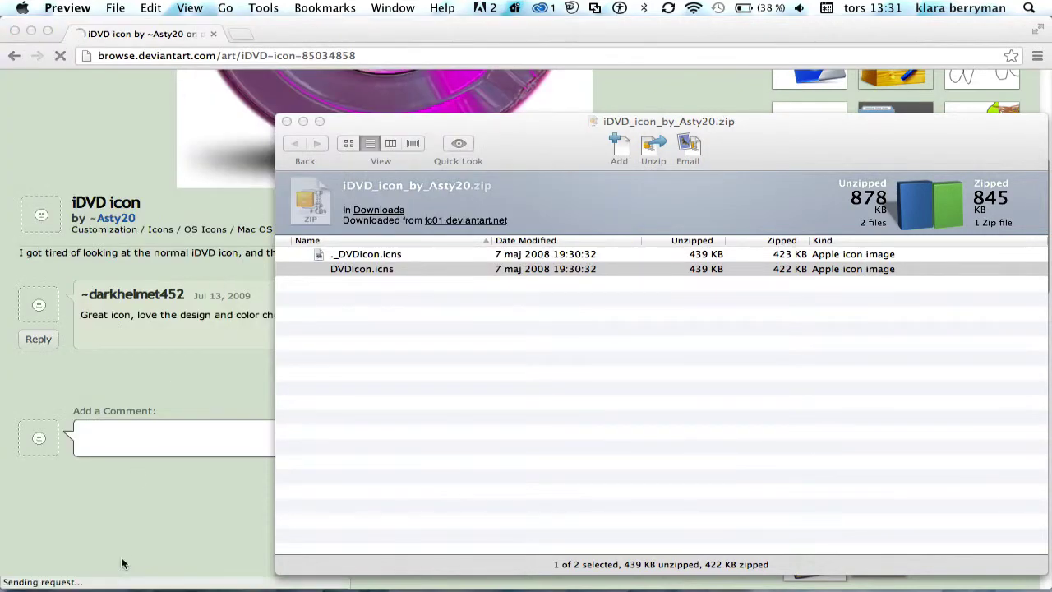
- Switch to Finder, find iDVD in the Applications folder and open its Get Info window
click(54, 576)
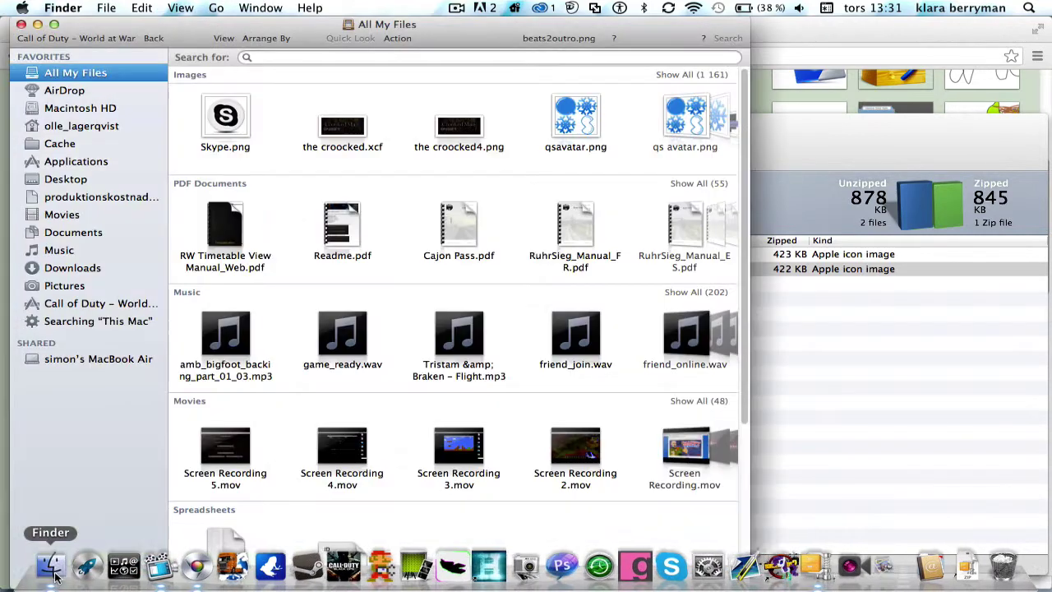
click(321, 58)
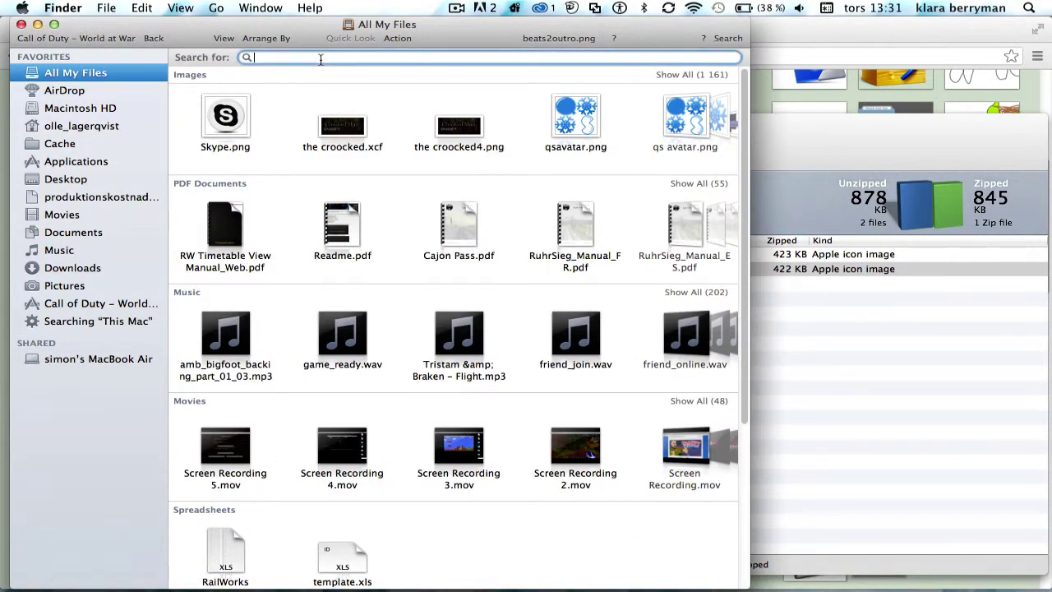
click(78, 163)
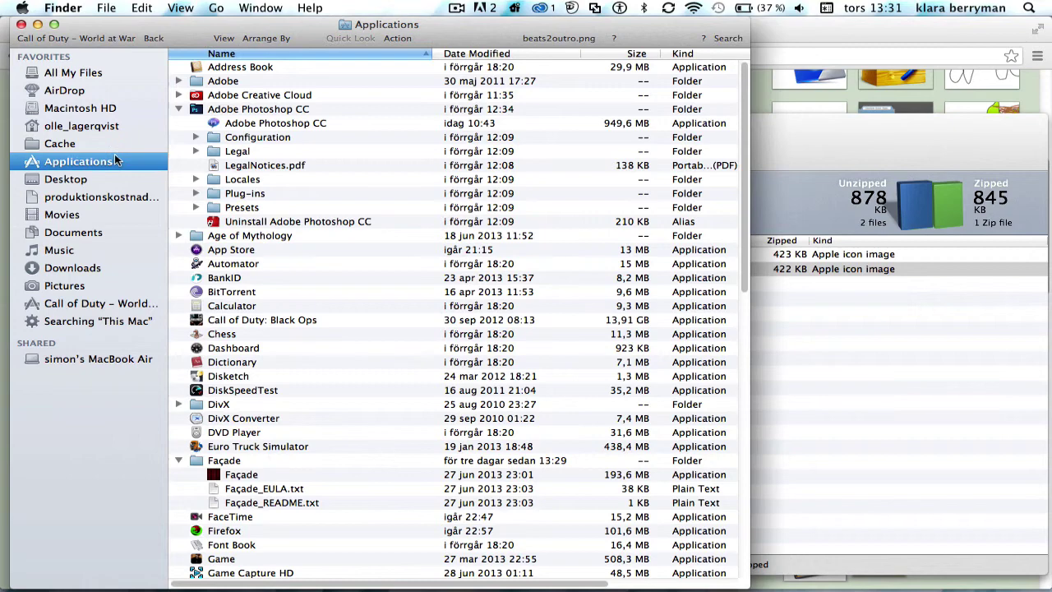
scroll(272, 190, down, 5)
scroll(272, 190, down, 3)
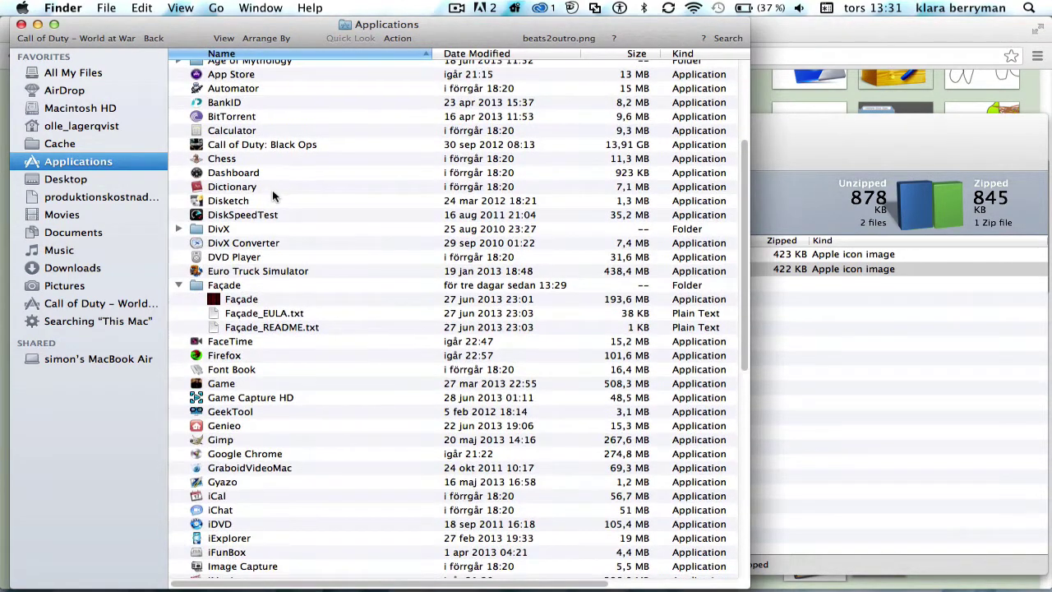
click(218, 483)
right_click(217, 483)
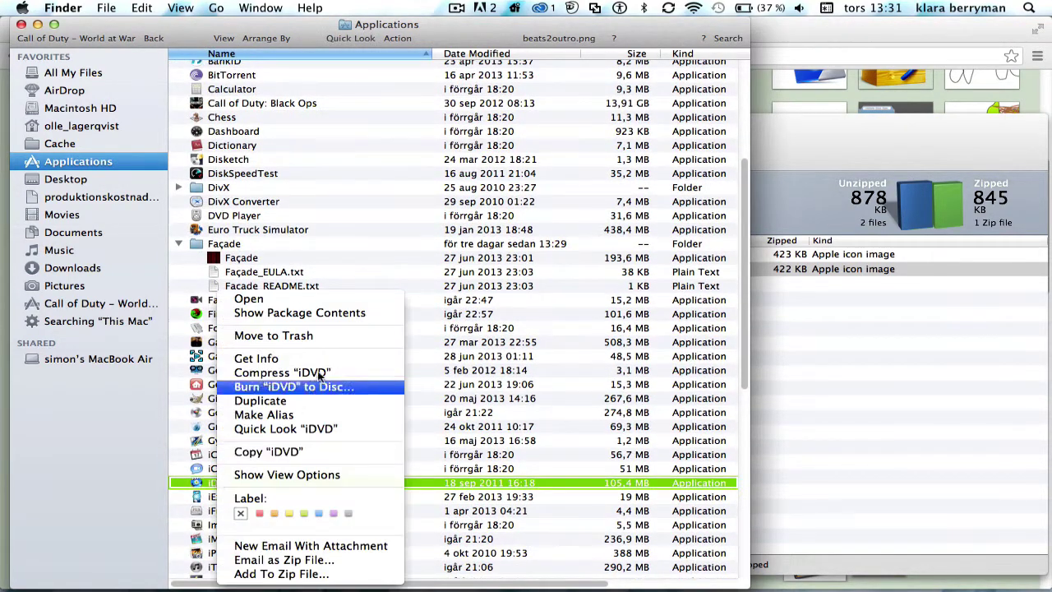
click(292, 356)
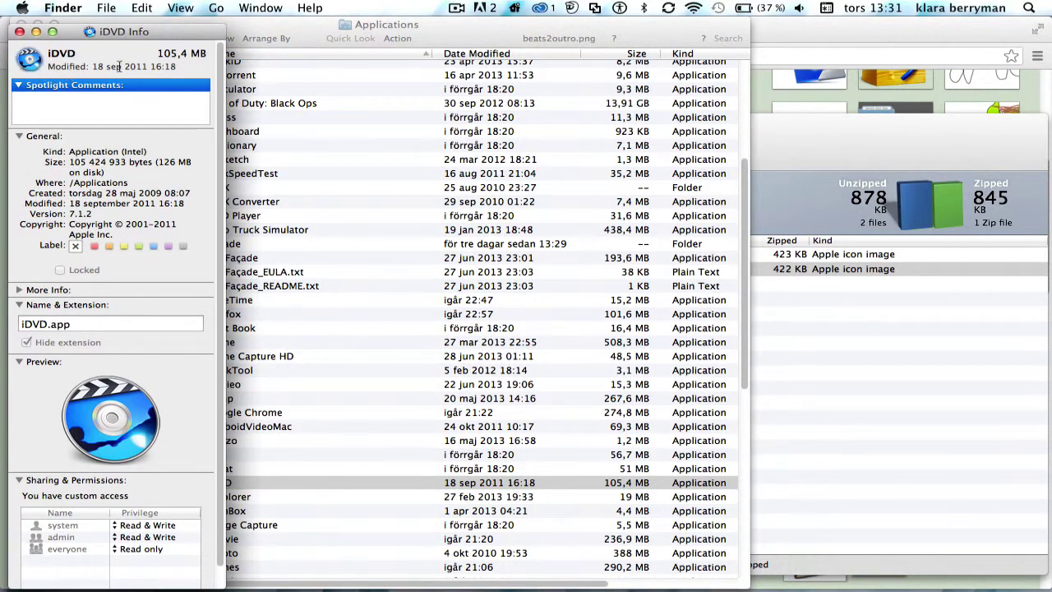
- Replace iDVD's icon in its Info window with the copied purple disc image and close the window
drag(168, 69, 15, 72)
click(33, 60)
click(143, 7)
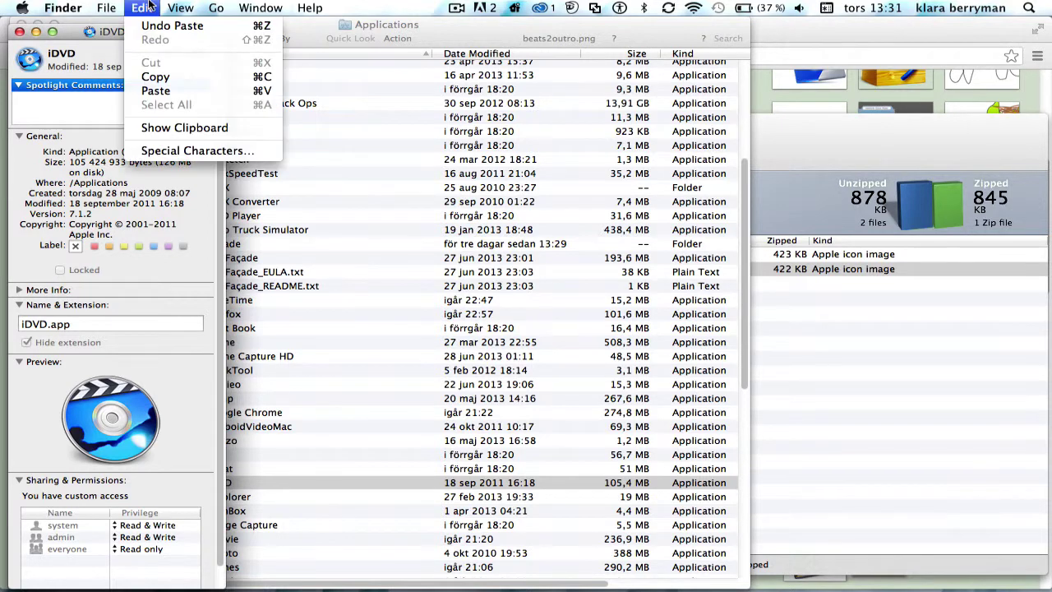
click(170, 93)
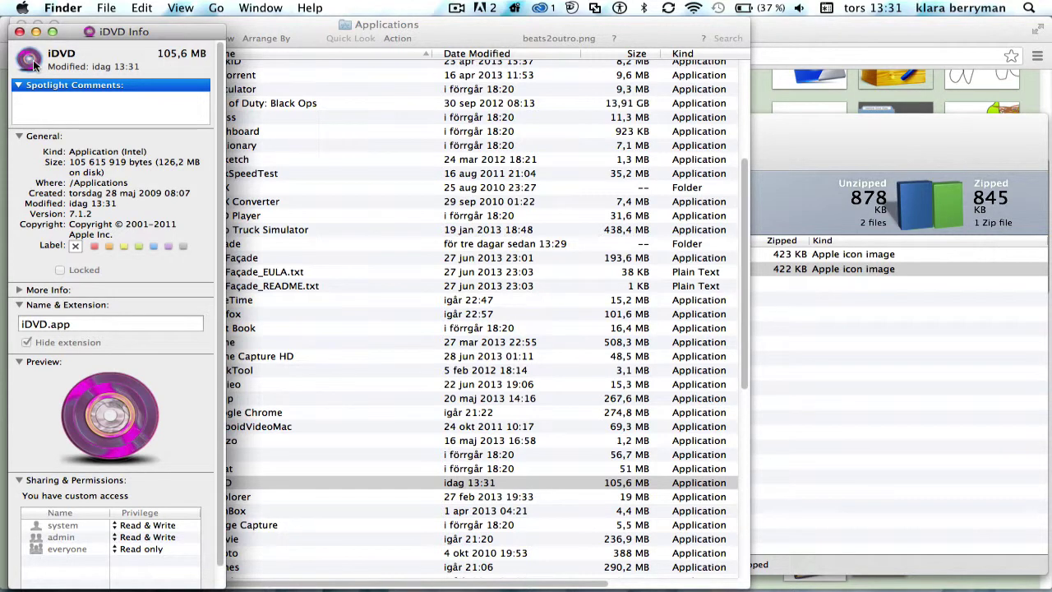
key(super+v)
mouse_move(306, 583)
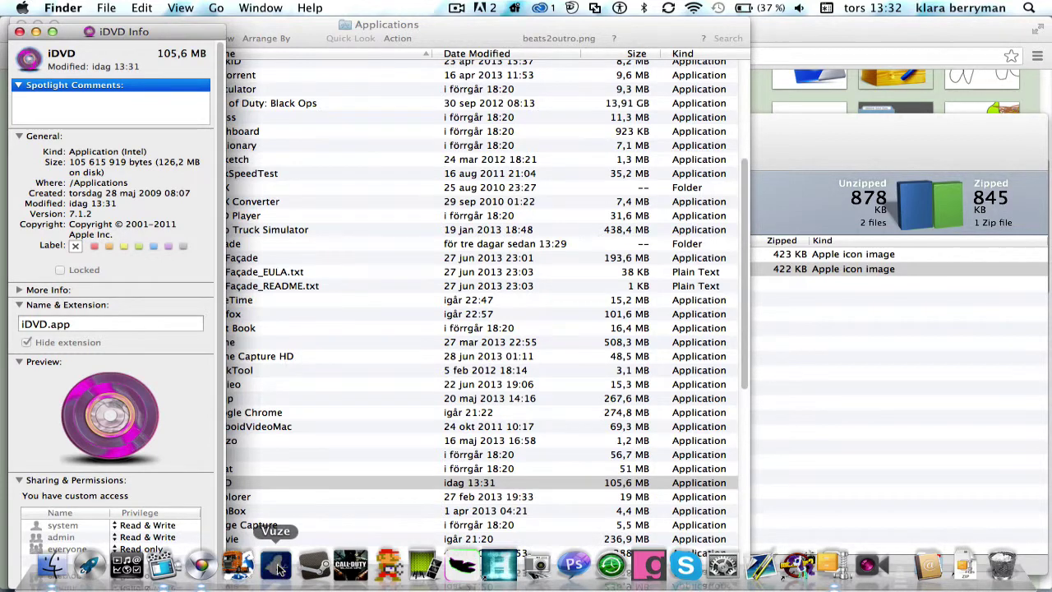
click(20, 31)
- Remove Vuze from the Dock, add iDVD from Launchpad in its place beside Steam, and leave Launchpad
mouse_move(365, 580)
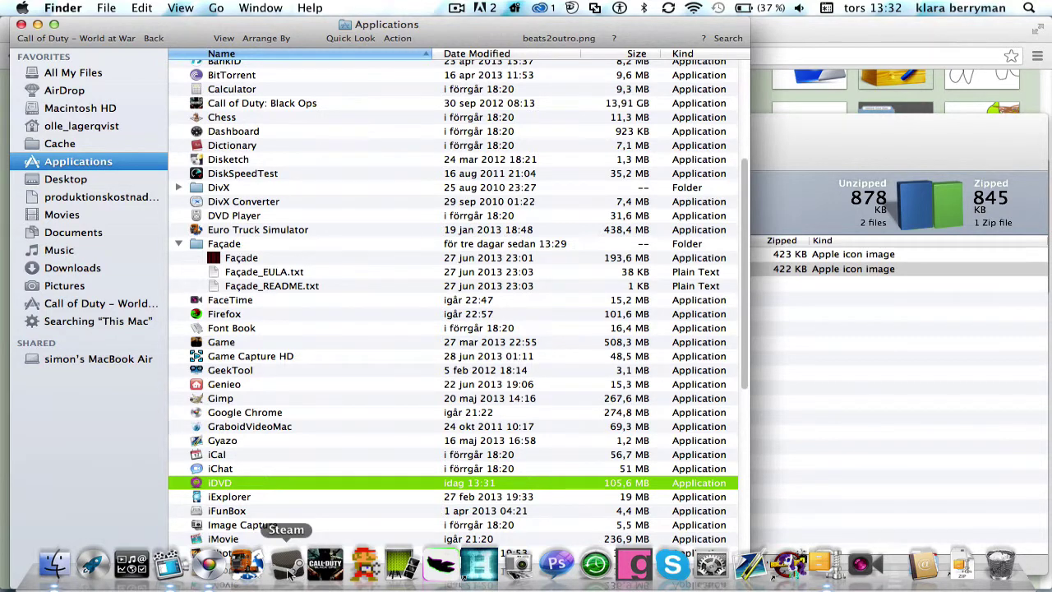
mouse_move(288, 574)
mouse_down()
mouse_move(293, 491)
mouse_move(283, 575)
mouse_up()
click(94, 567)
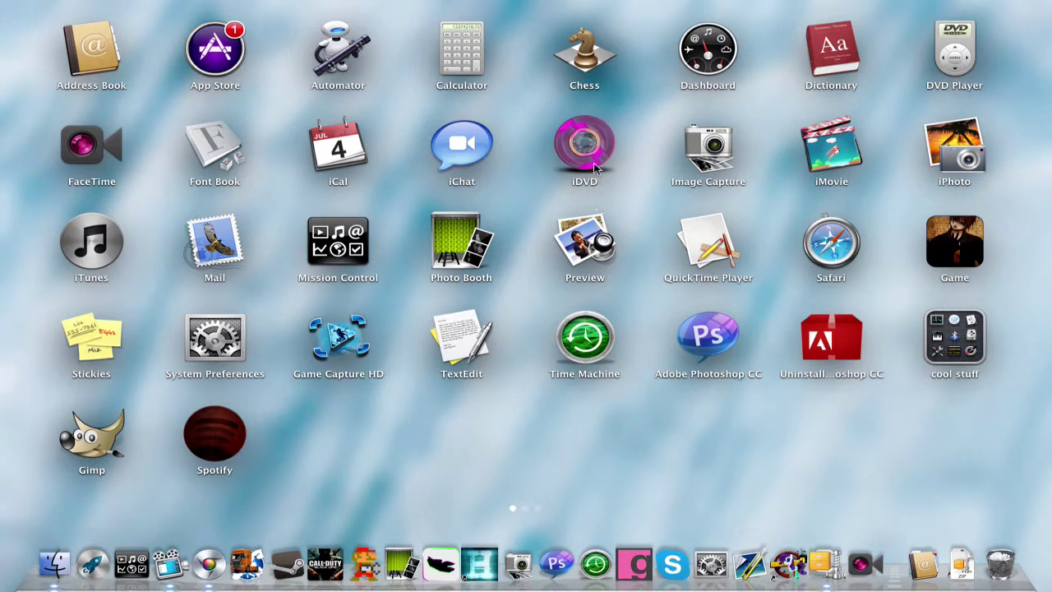
drag(597, 167, 329, 403)
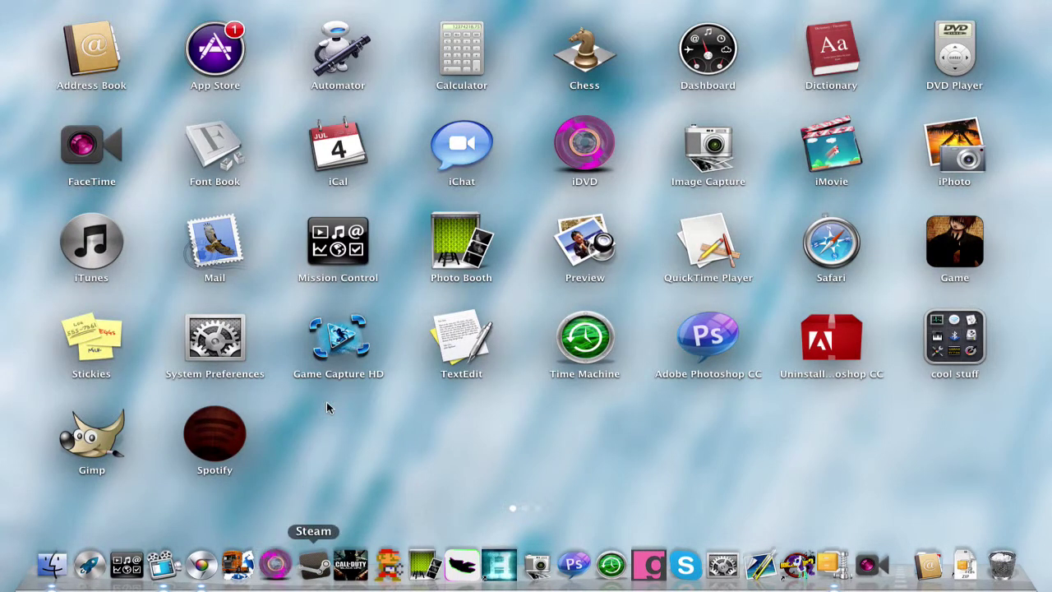
click(344, 530)
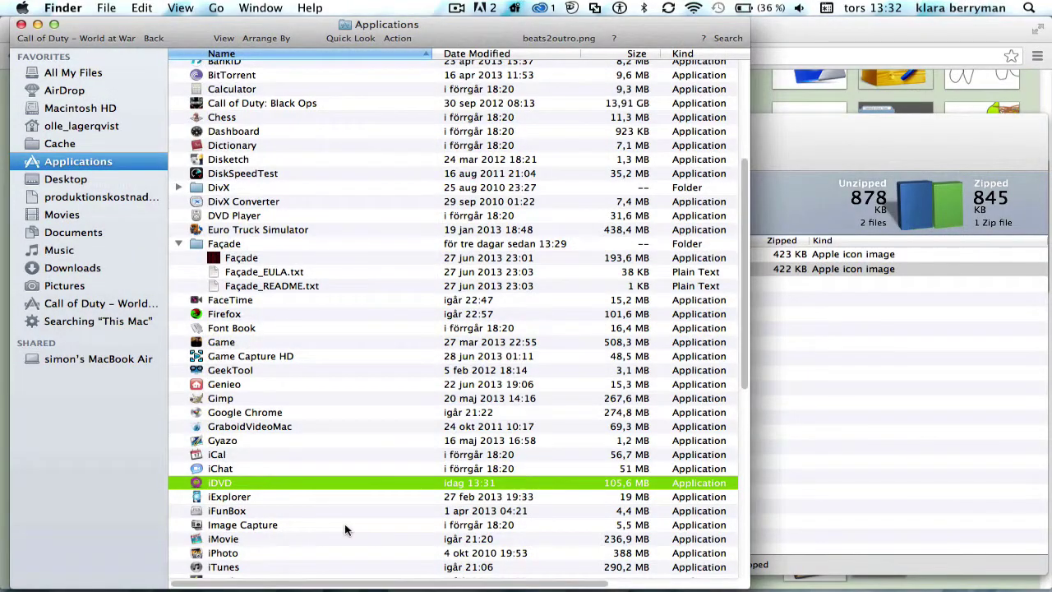